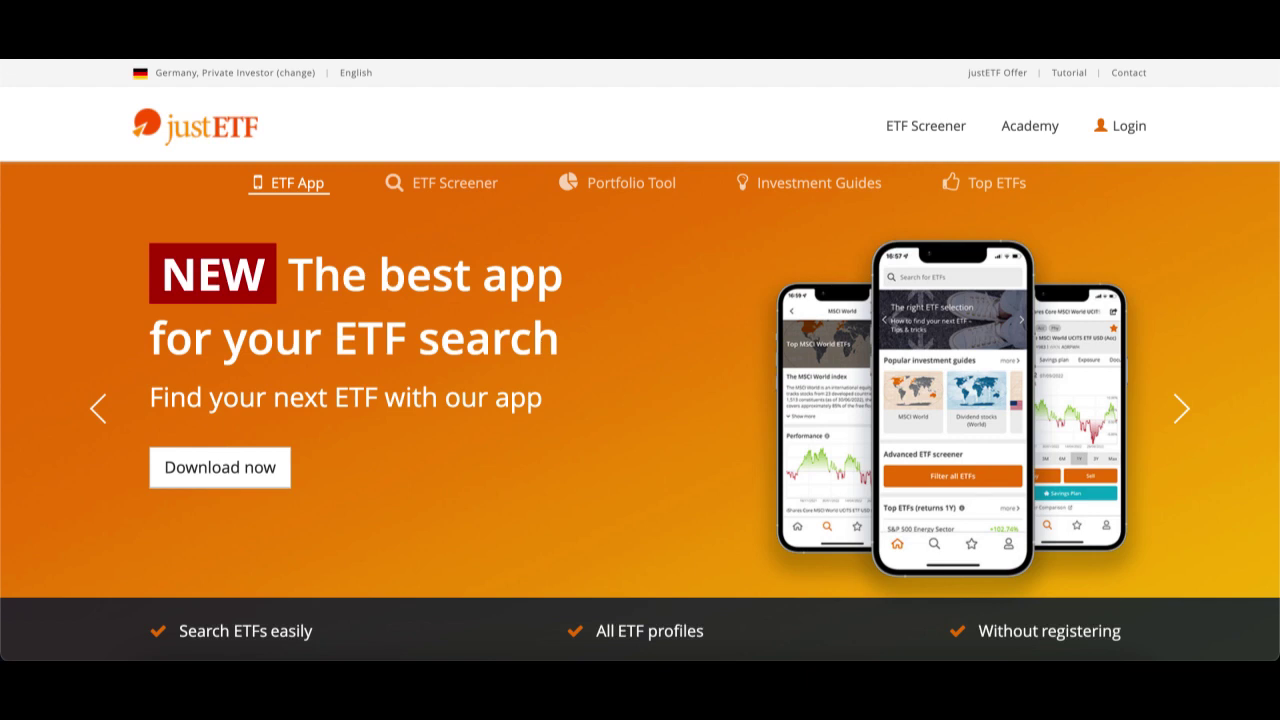
# - Go from the ETF Screener banner to the search page listing all 2224 ETFs
pyautogui.scroll(1, 432, 198)
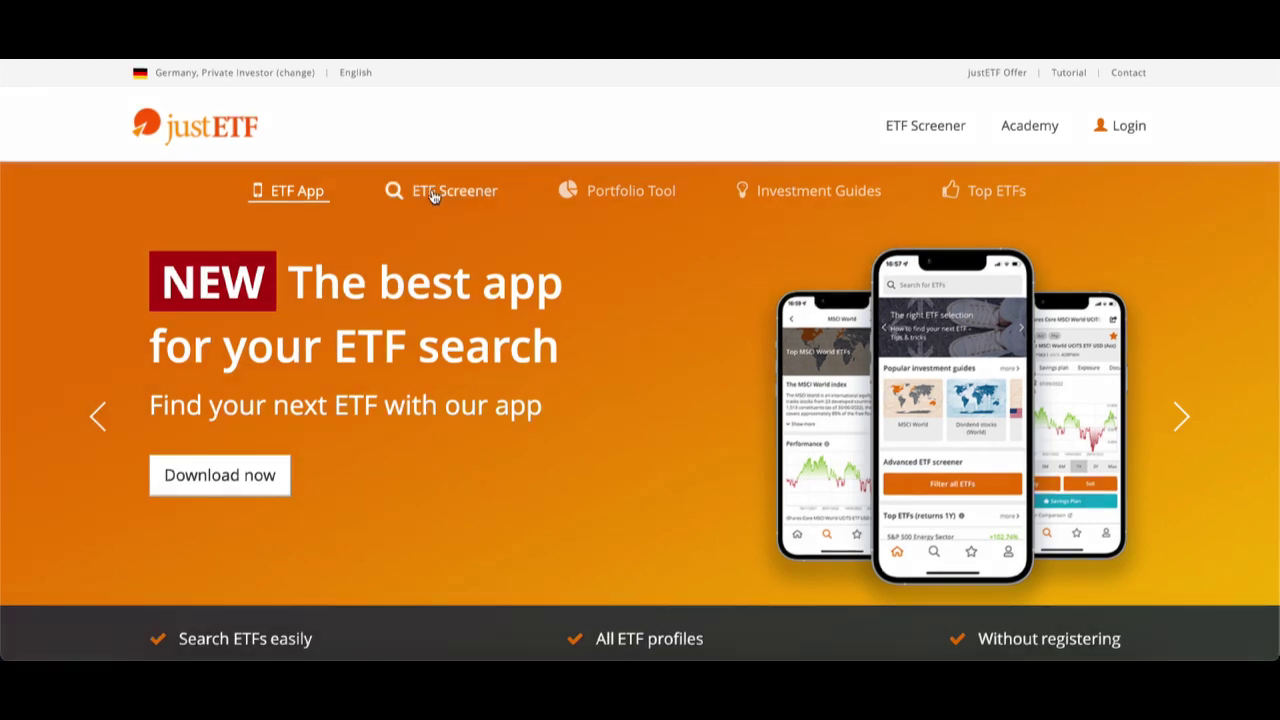
pyautogui.click(432, 192)
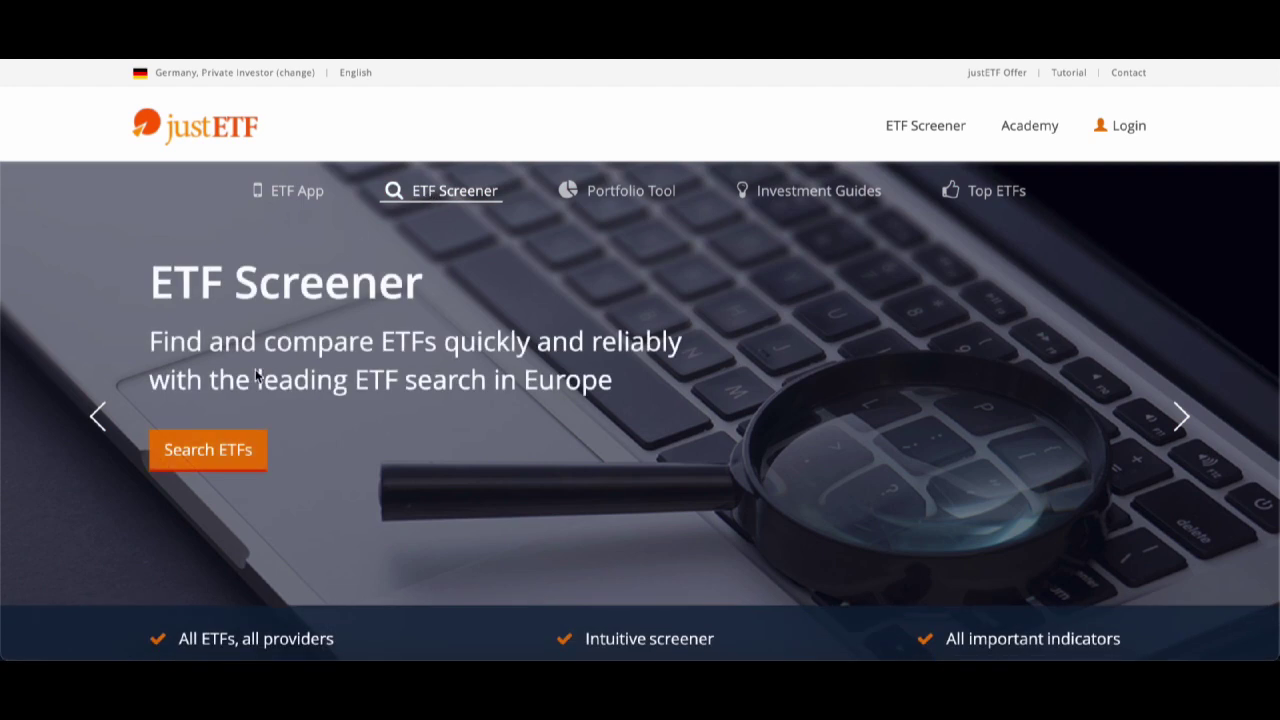
pyautogui.click(211, 453)
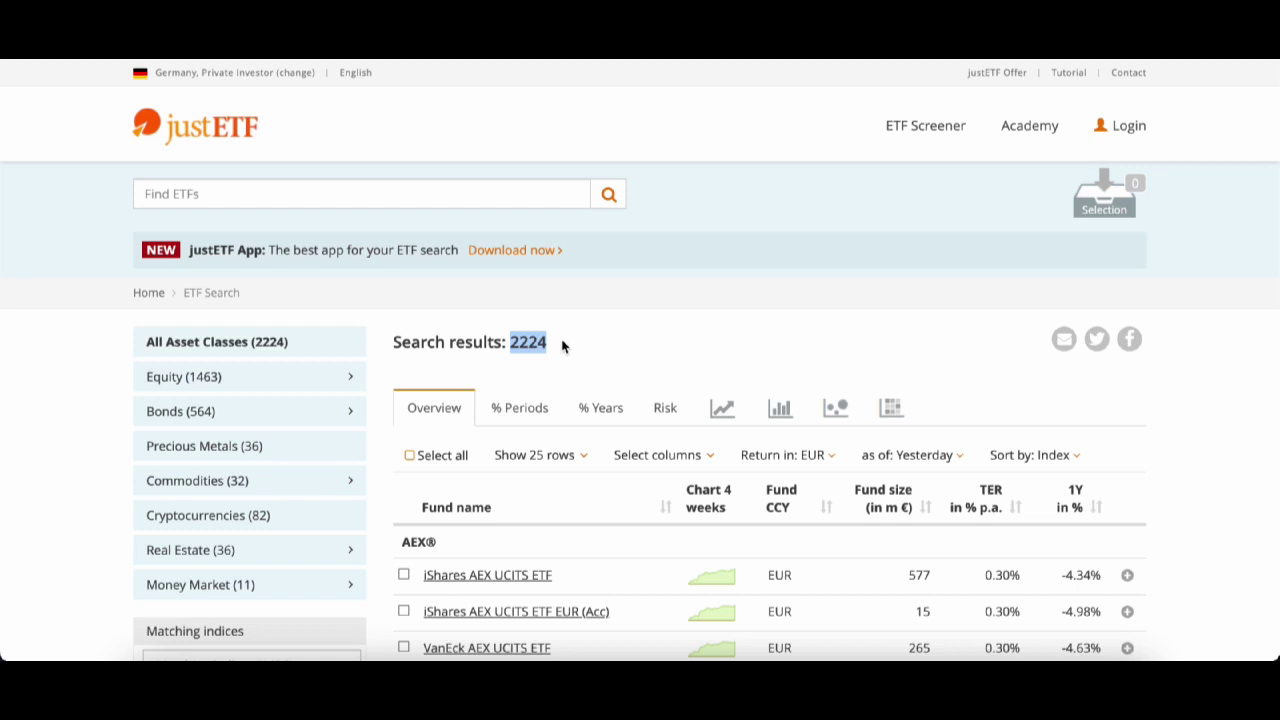
pyautogui.scroll(-2, 562, 345)
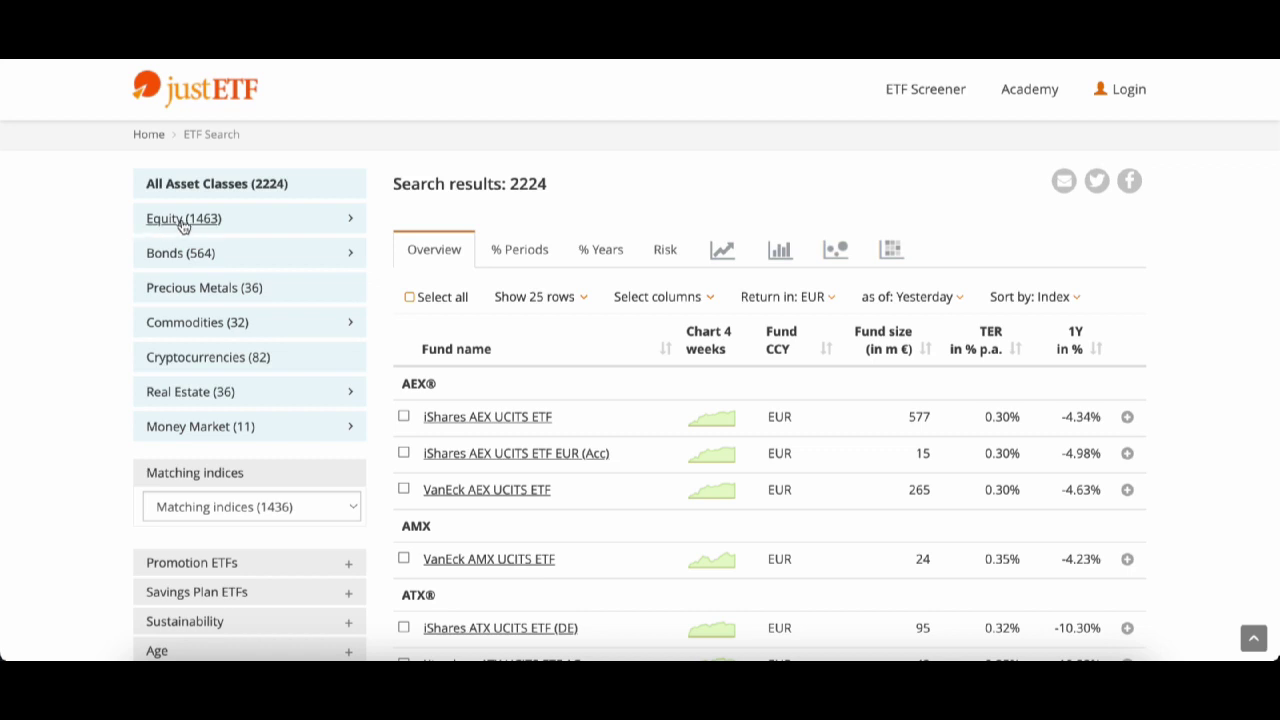
# - Filter the screener to Equity with country United States, giving 261 funds
pyautogui.click(246, 219)
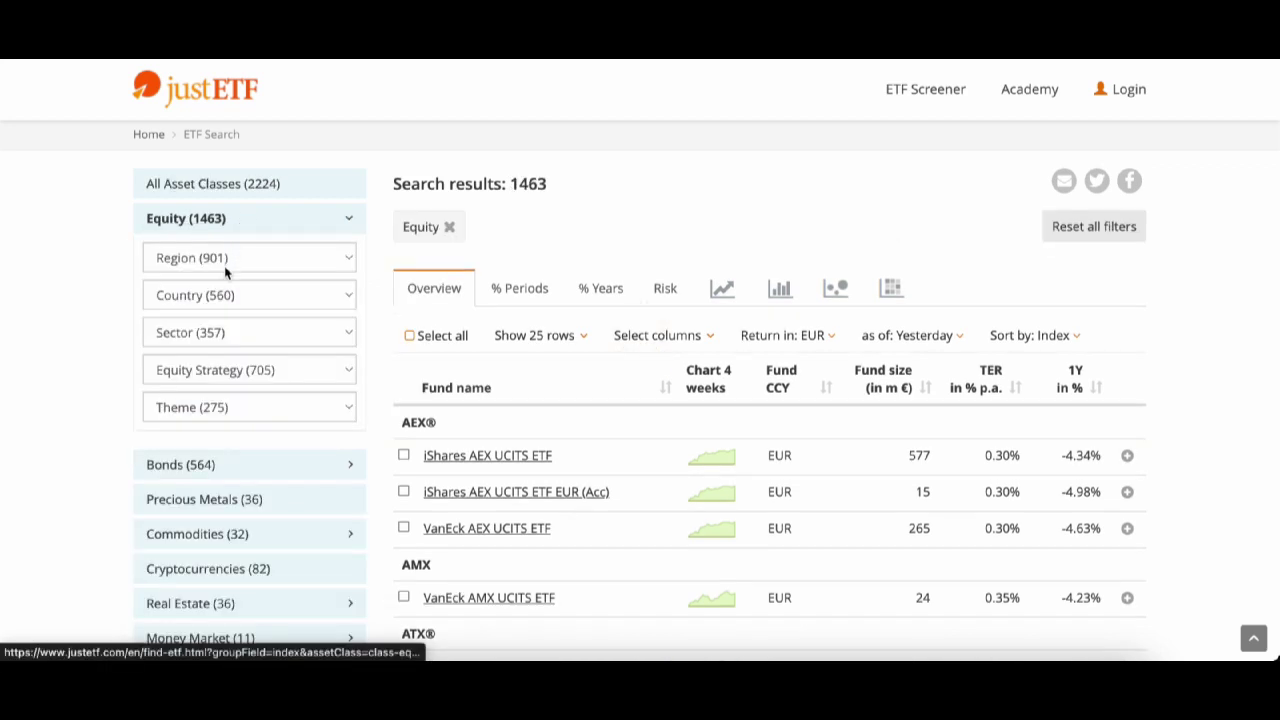
pyautogui.click(218, 296)
pyautogui.scroll(-5, 210, 400)
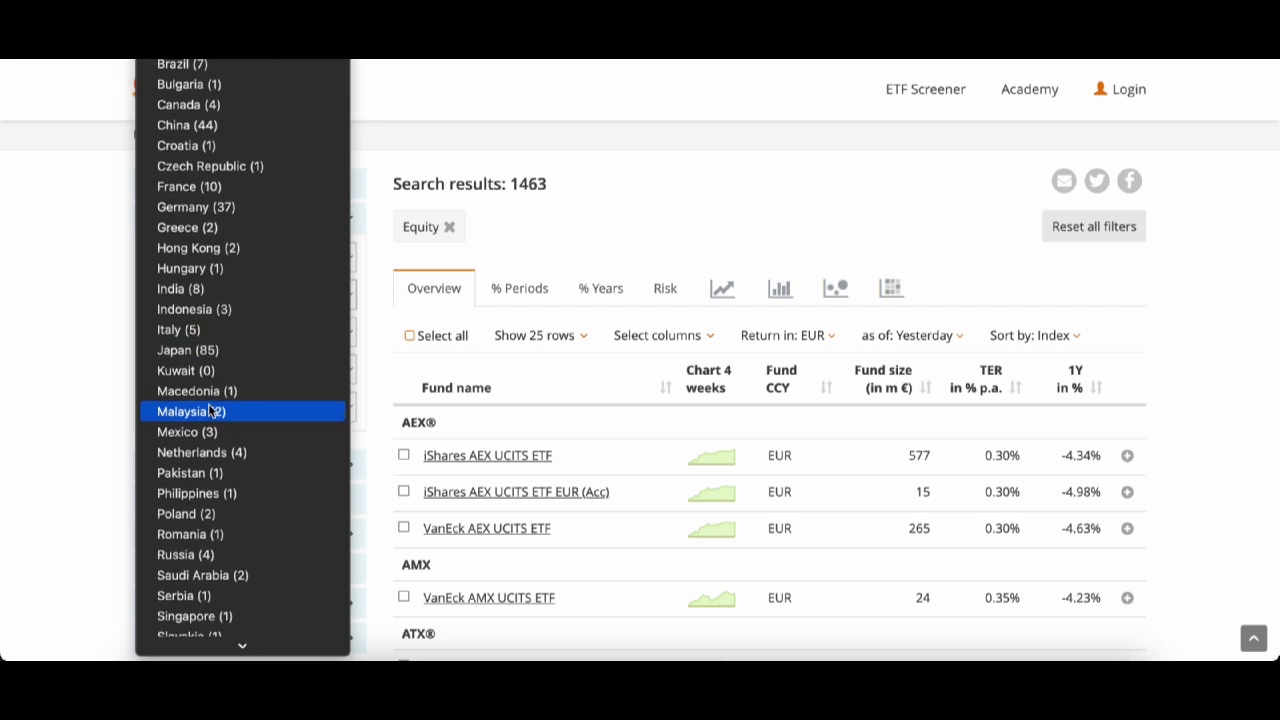
pyautogui.click(206, 621)
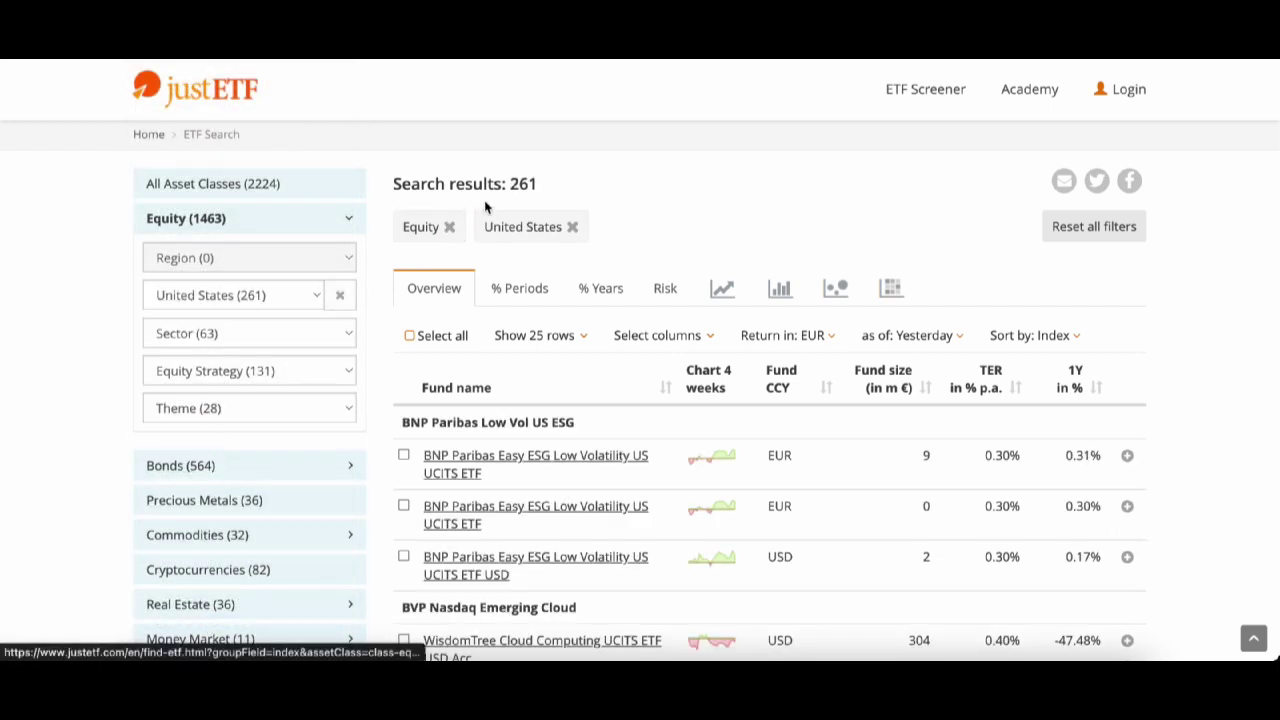
pyautogui.doubleClick(521, 183)
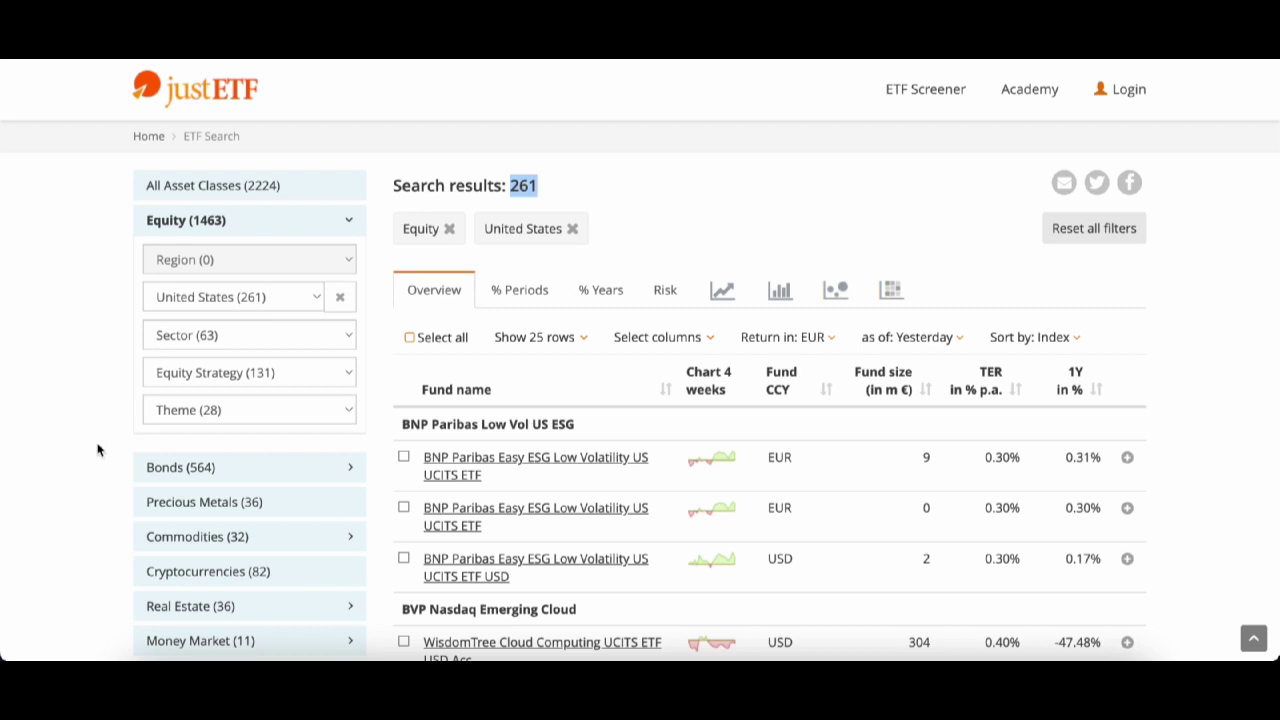
# - Apply the Fund Size 'Larger €500m' filter, leaving 90 US equity ETFs
pyautogui.scroll(-2, 97, 450)
pyautogui.scroll(-1, 97, 450)
pyautogui.scroll(-1, 97, 450)
pyautogui.scroll(-1, 97, 450)
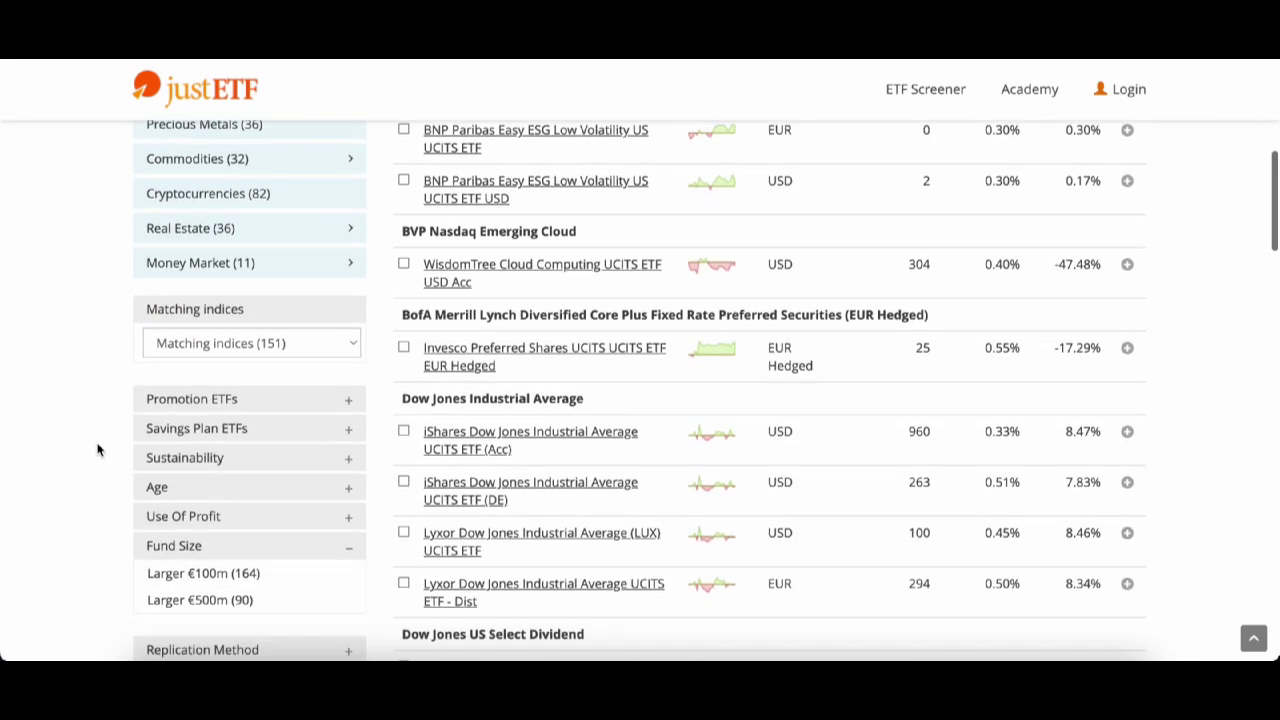
pyautogui.scroll(-1, 97, 450)
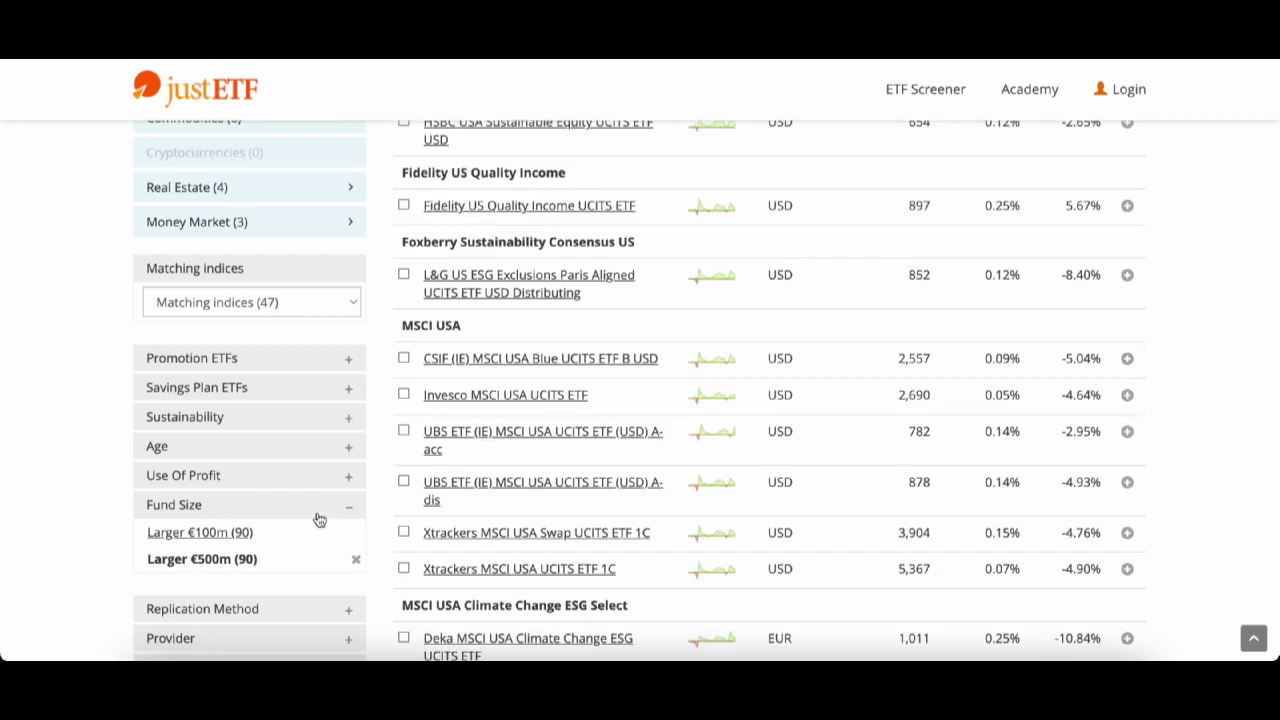
pyautogui.scroll(10, 437, 448)
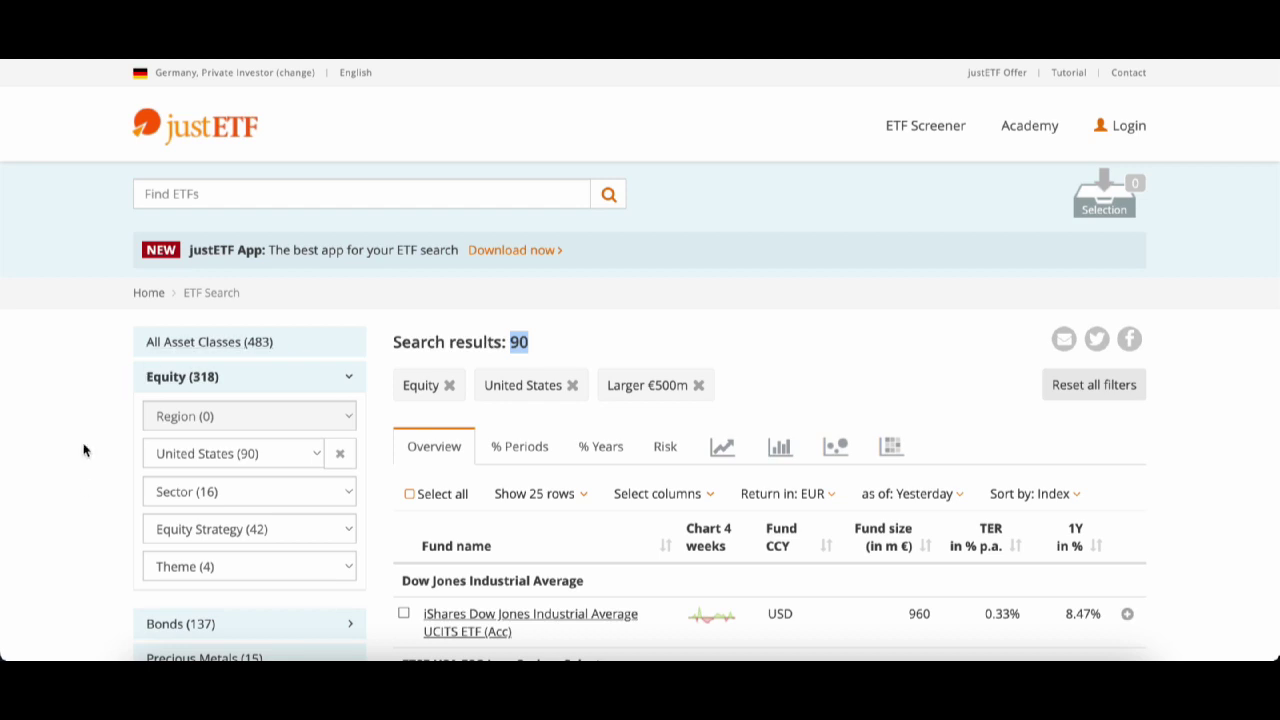
# - Set Replication Method to Full replication, narrowing the list to 53 ETFs
pyautogui.scroll(-2, 84, 490)
pyautogui.scroll(-1, 84, 490)
pyautogui.scroll(-1, 84, 490)
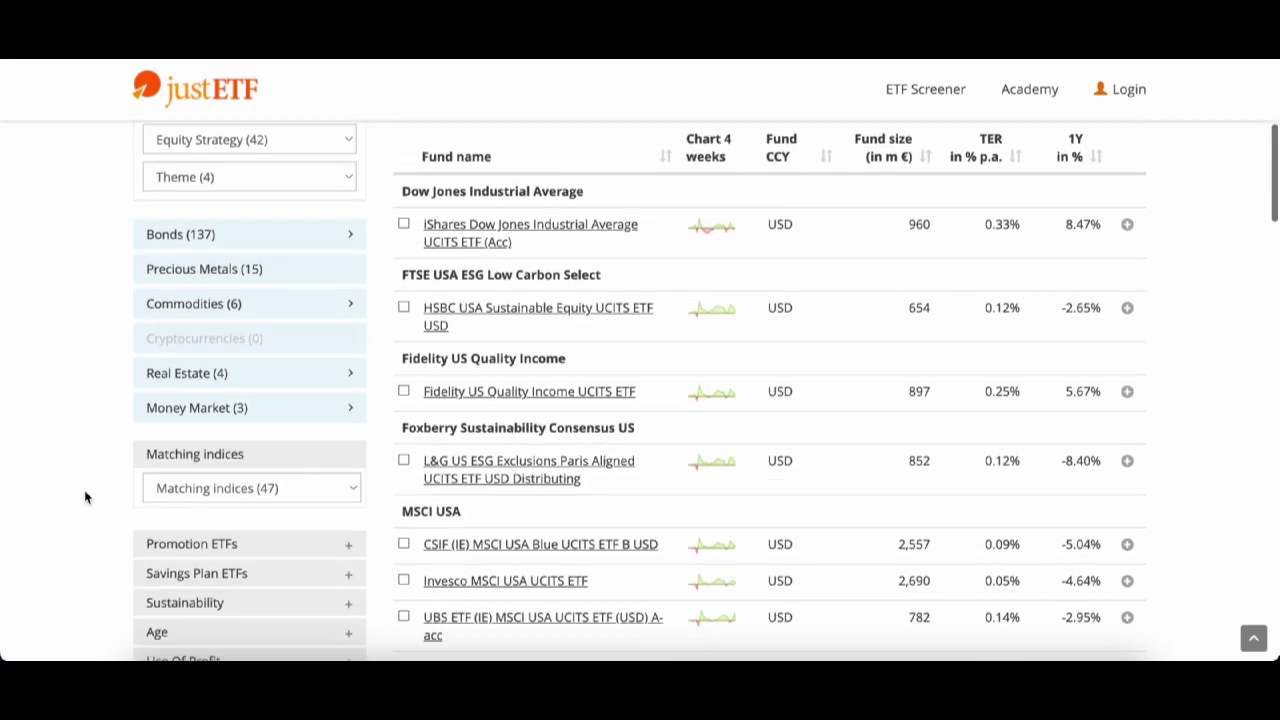
pyautogui.scroll(-1, 85, 497)
pyautogui.scroll(-2, 85, 497)
pyautogui.scroll(-1, 85, 497)
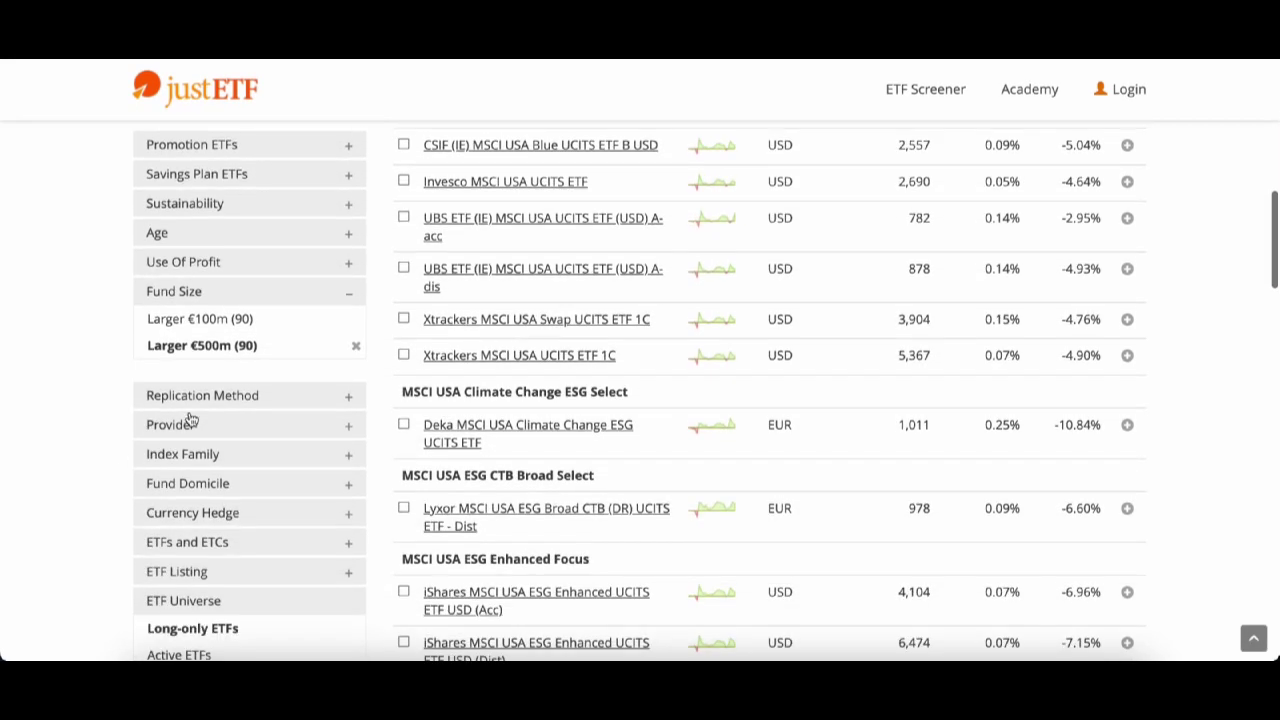
pyautogui.click(221, 398)
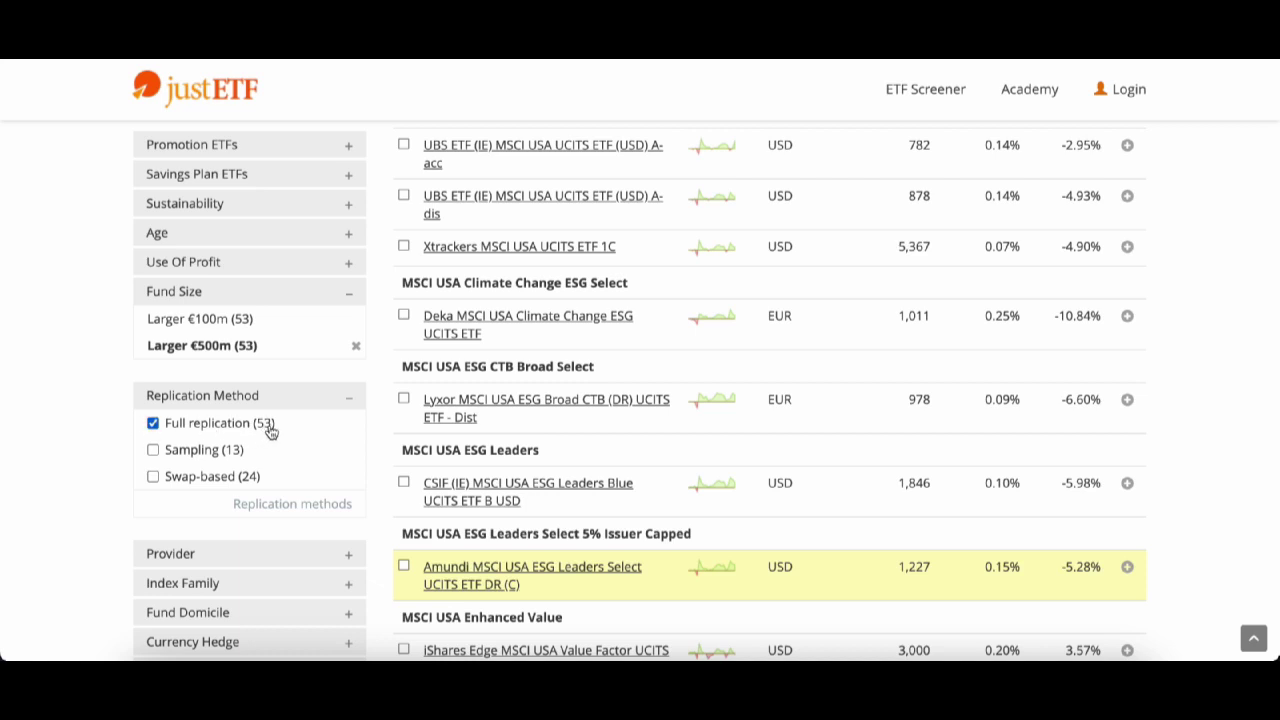
pyautogui.scroll(-3, 299, 447)
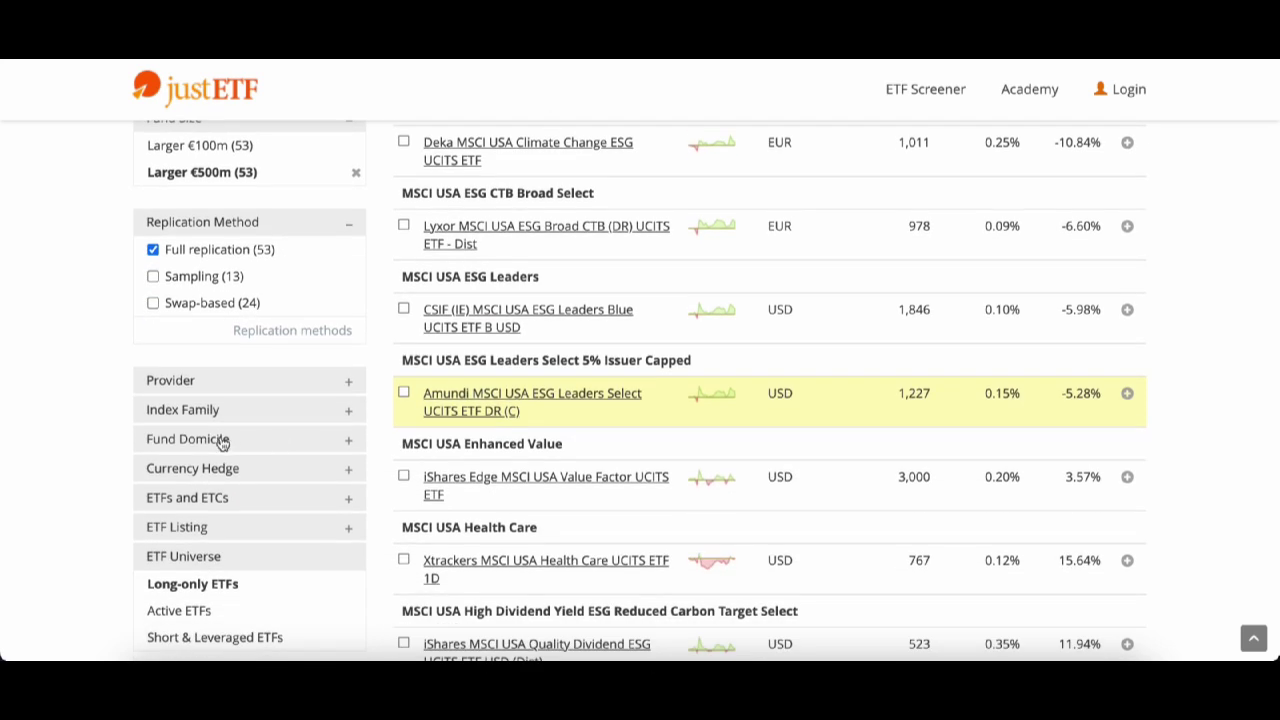
# - Set Fund Domicile to Ireland and confirm 44 results at the top of the list
pyautogui.click(222, 440)
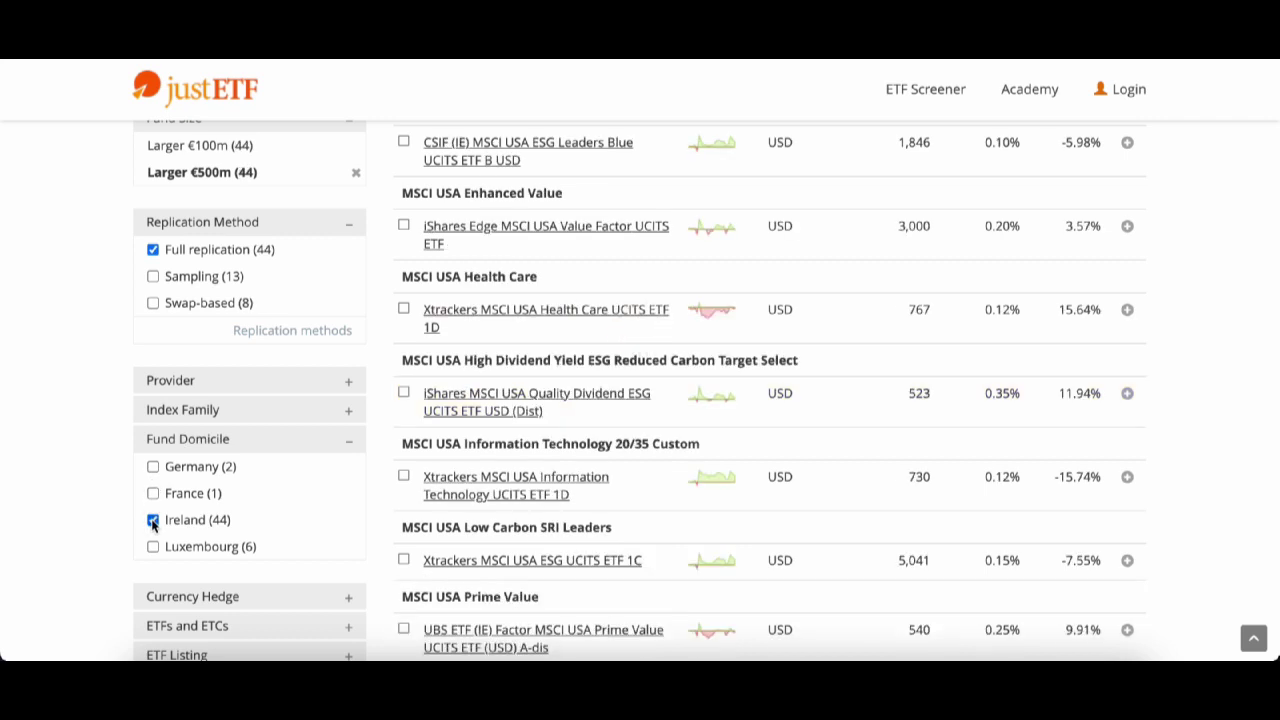
pyautogui.scroll(4, 443, 334)
pyautogui.scroll(5, 449, 337)
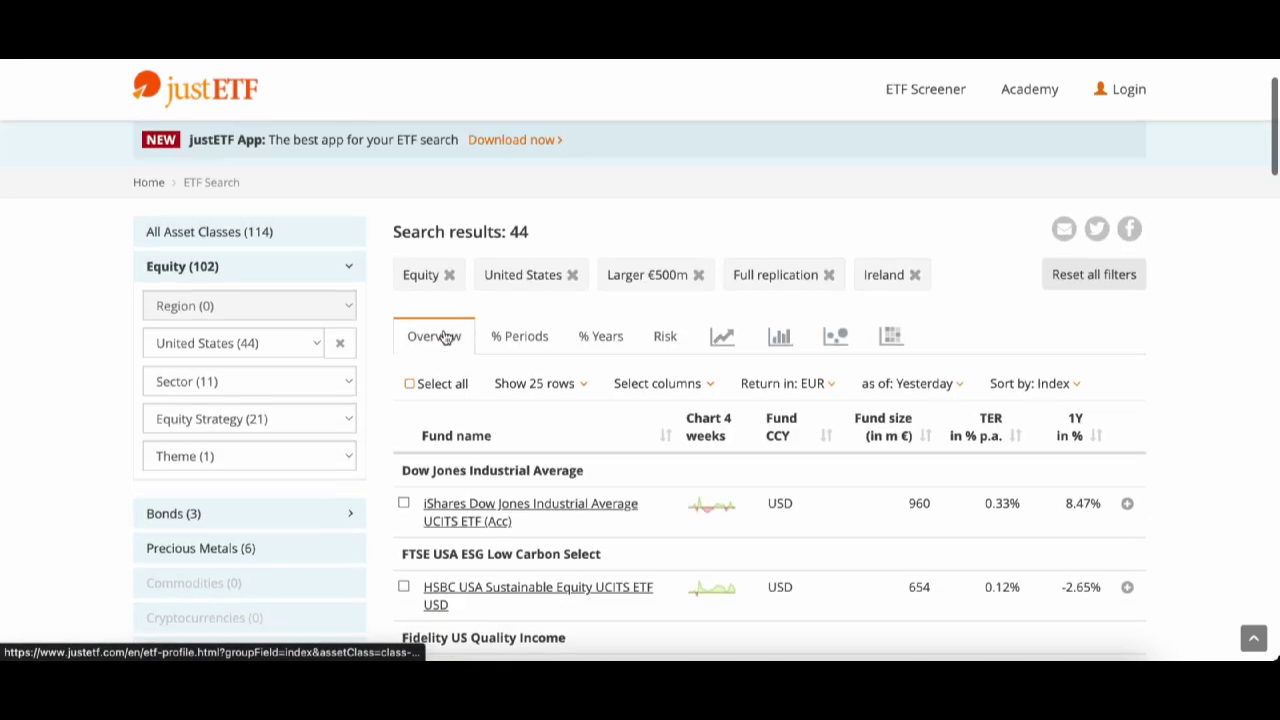